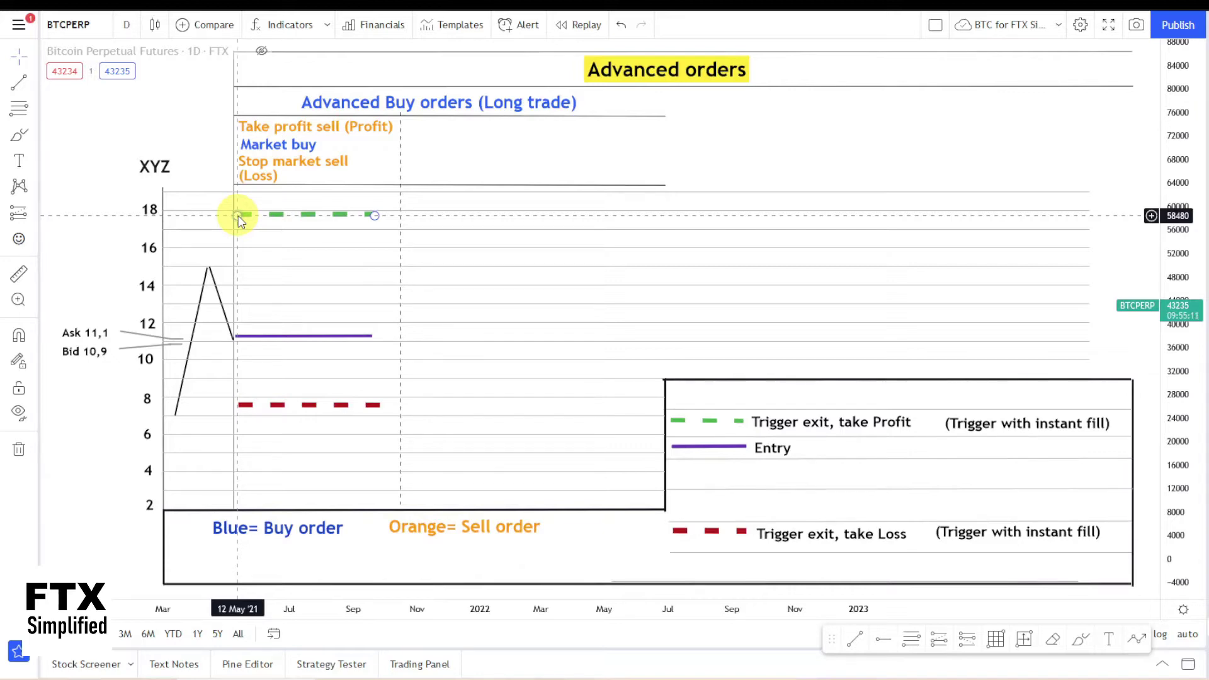
# Deselect the take-profit and loss chart lines, then highlight the total USD balance
pyautogui.click(257, 169)
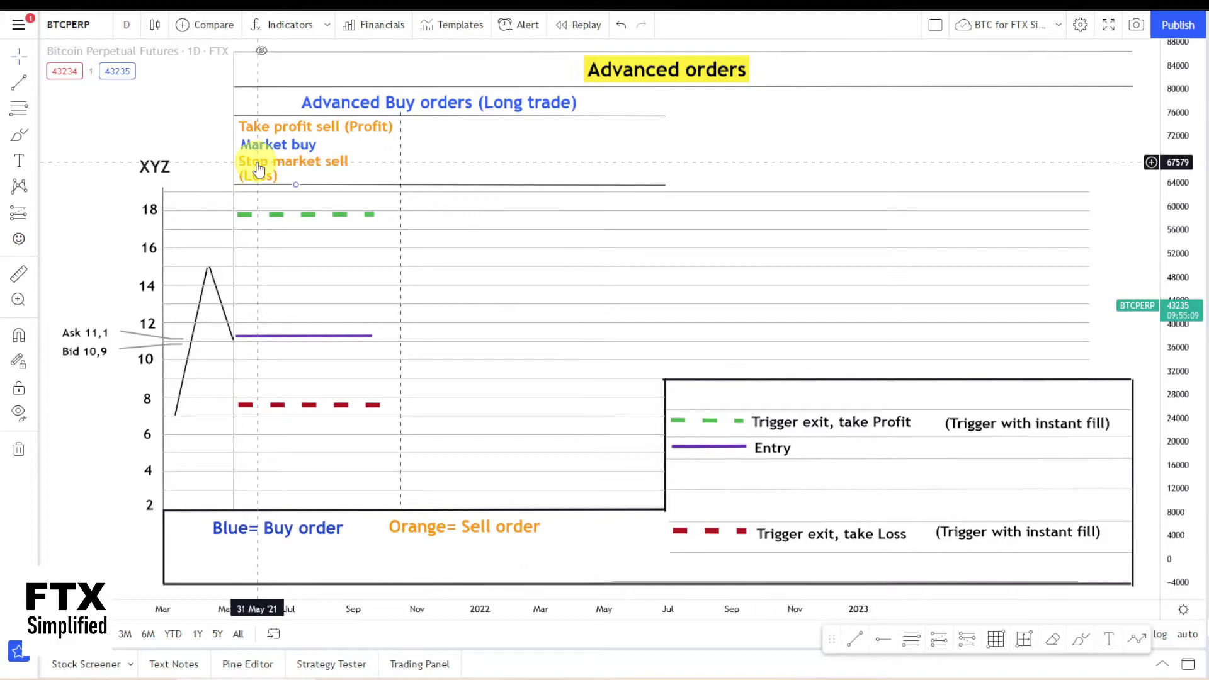
pyautogui.click(226, 182)
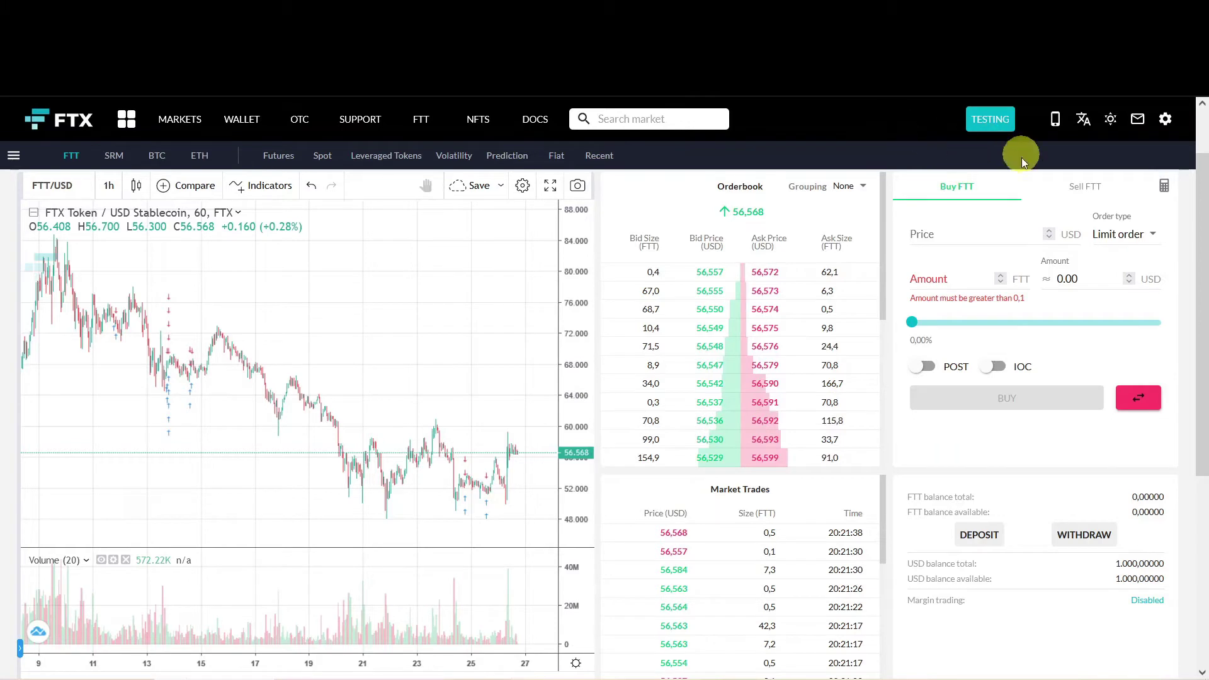
pyautogui.moveTo(1149, 564); pyautogui.dragTo(1106, 565)
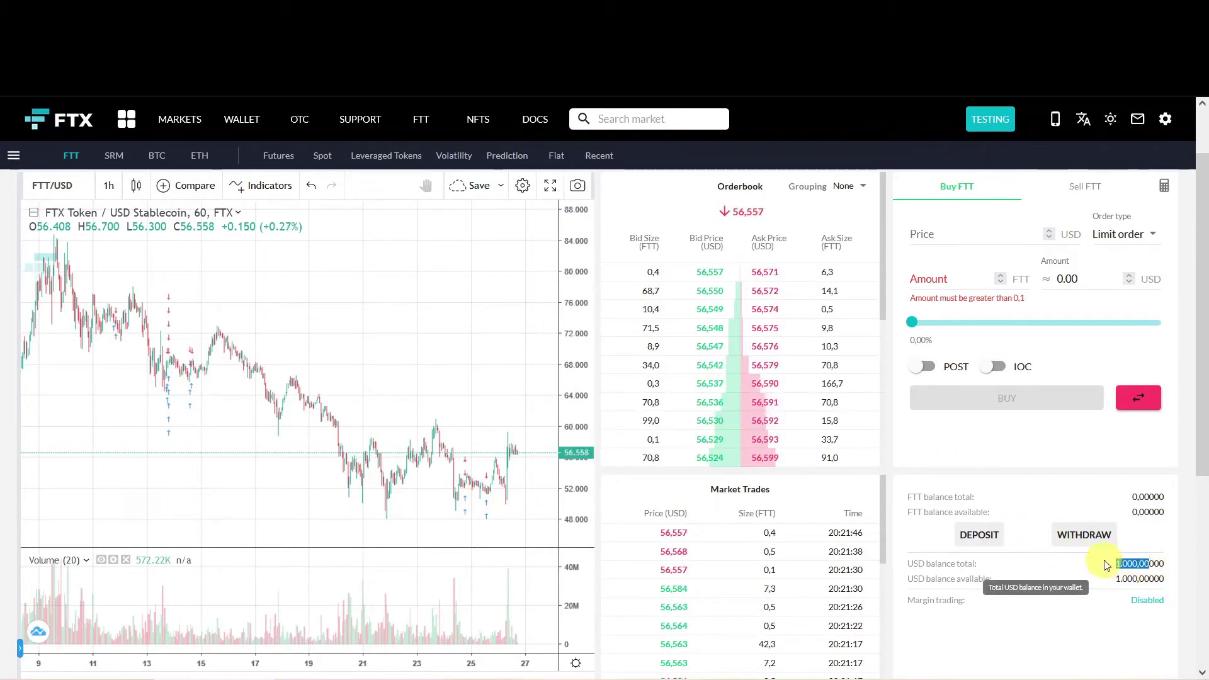
pyautogui.click(1042, 567)
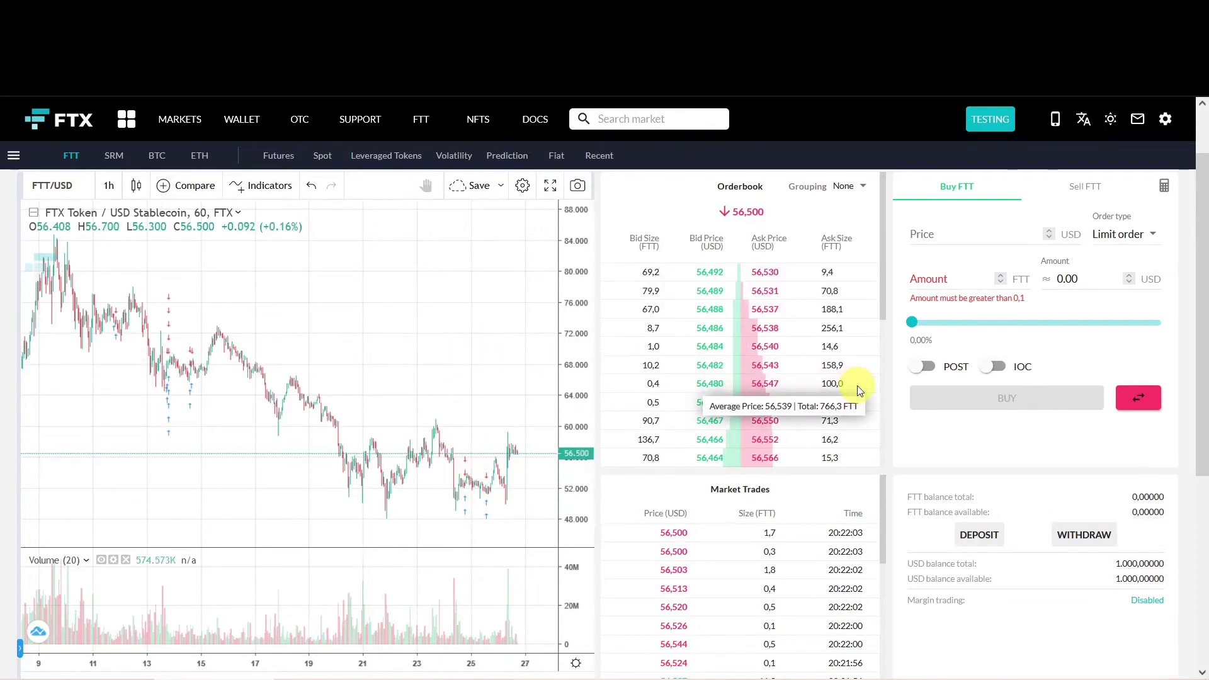
# Fill the order calculator with a Market entry, amount 1 FTT, stop loss 47.5 and take profit 71
pyautogui.click(1165, 193)
pyautogui.click(1086, 236)
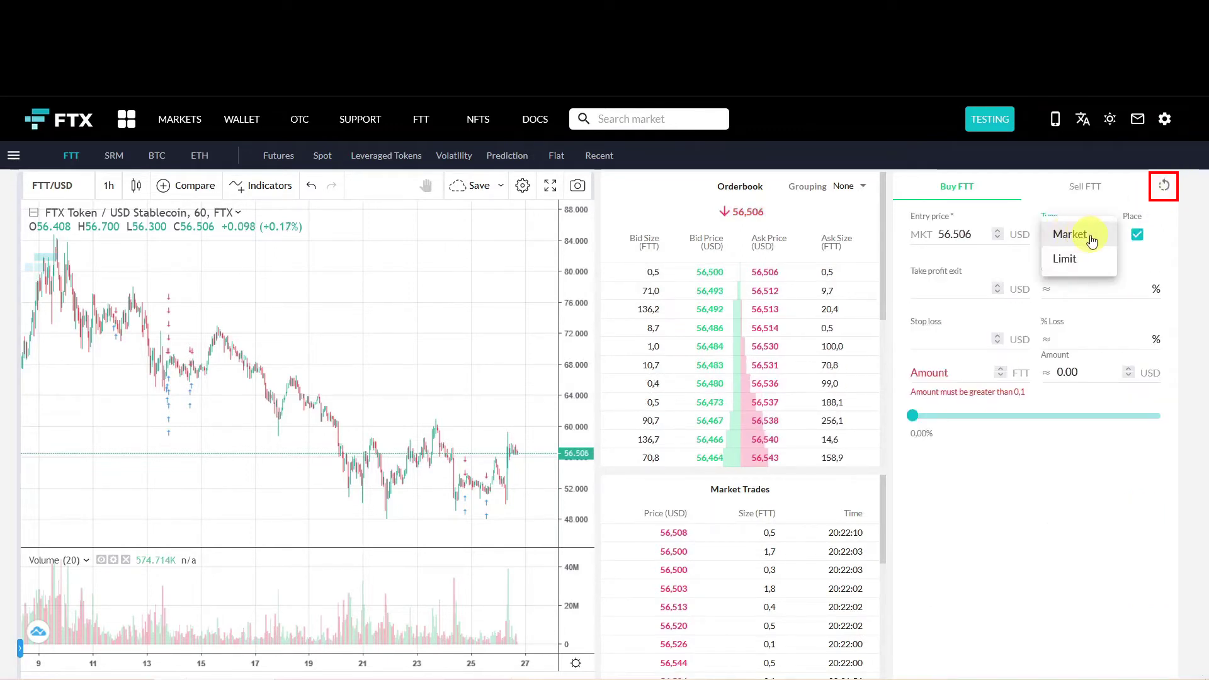
pyautogui.click(1091, 241)
pyautogui.click(947, 367)
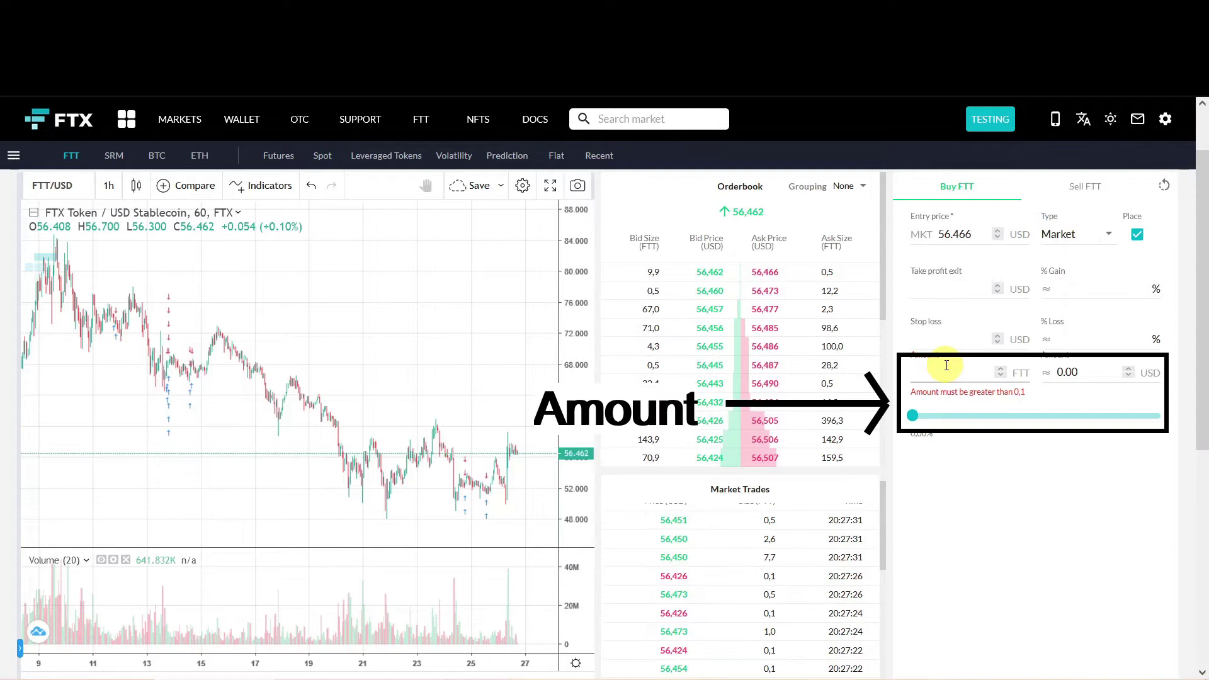
pyautogui.write('1')
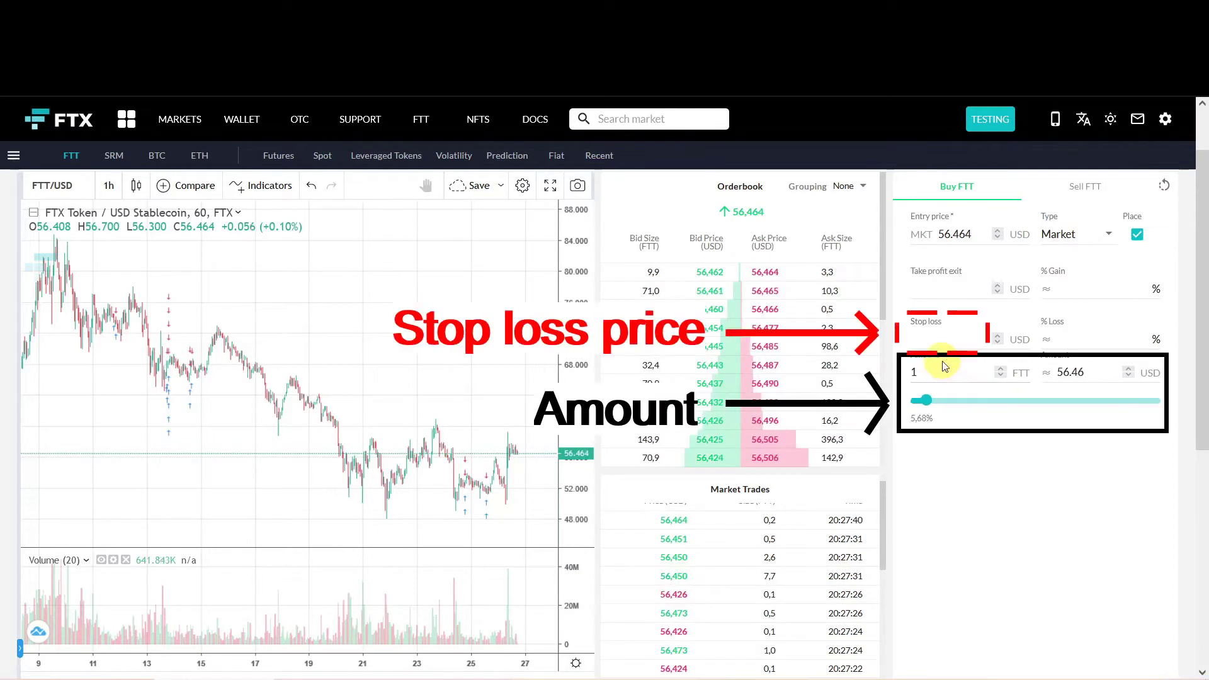
pyautogui.click(979, 346)
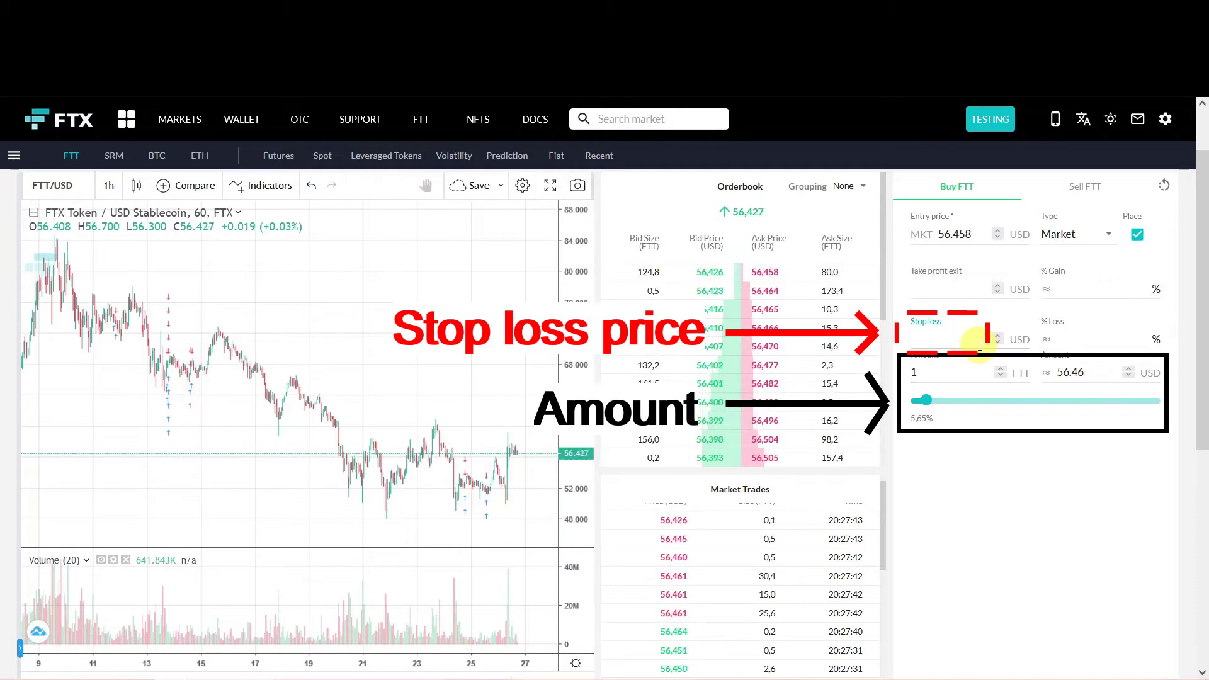
pyautogui.write('47.')
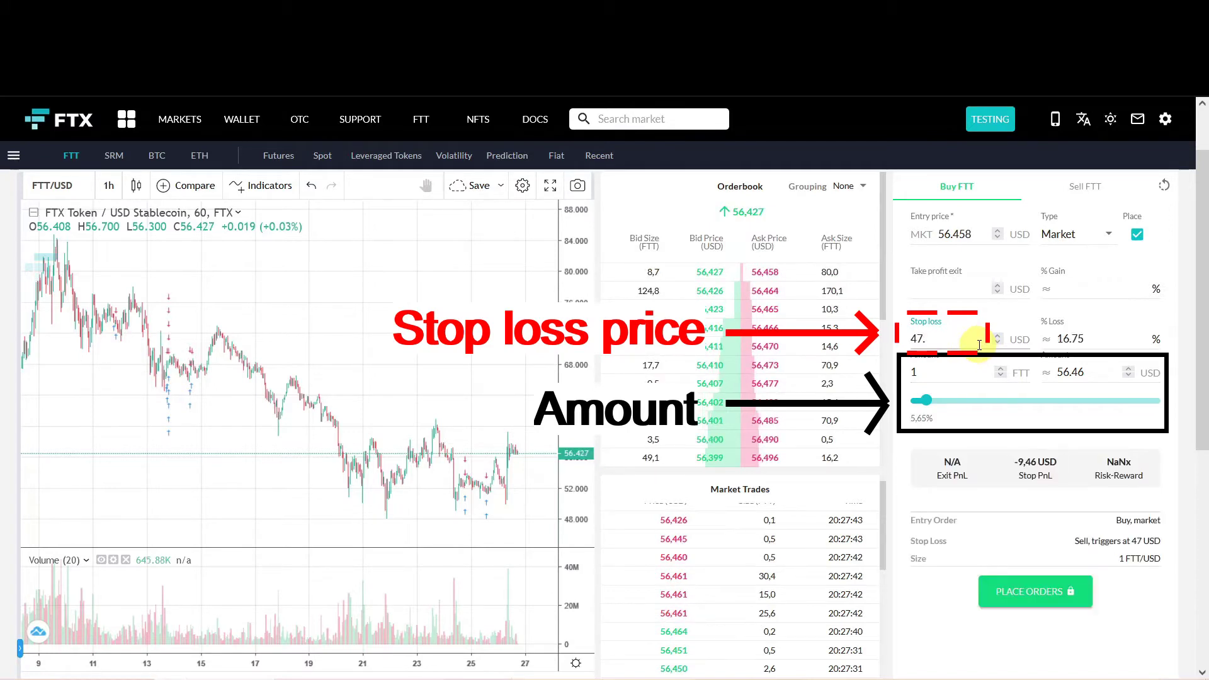
pyautogui.write('5')
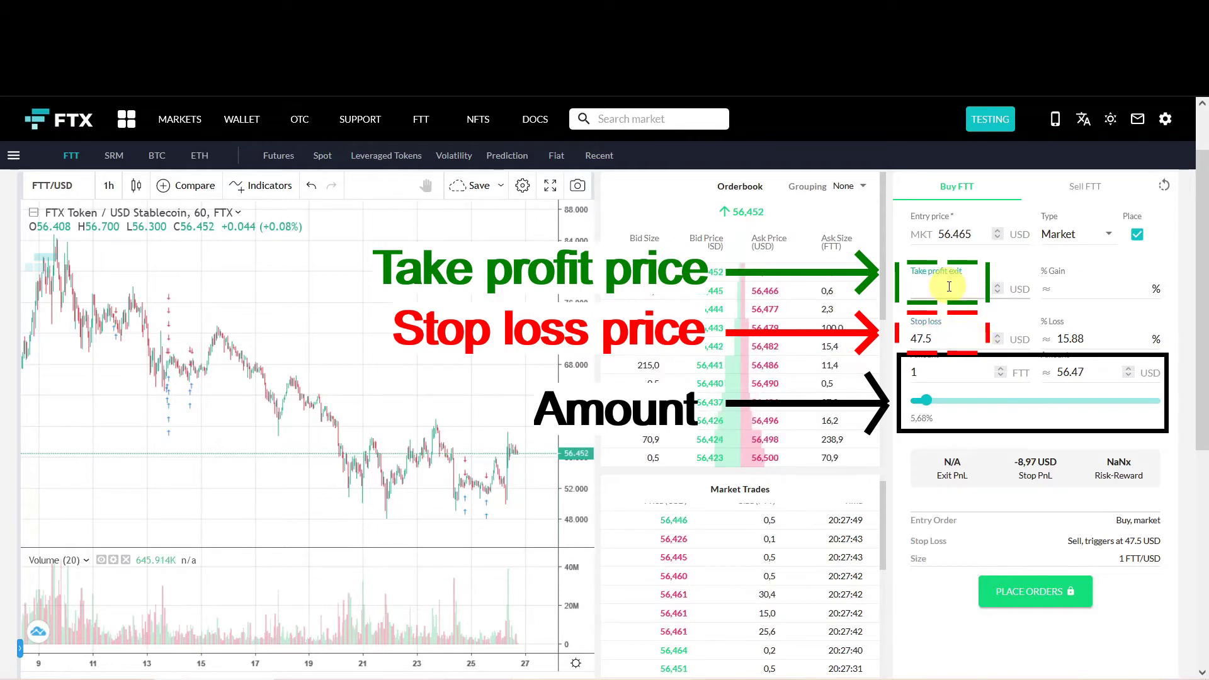
pyautogui.write('71')
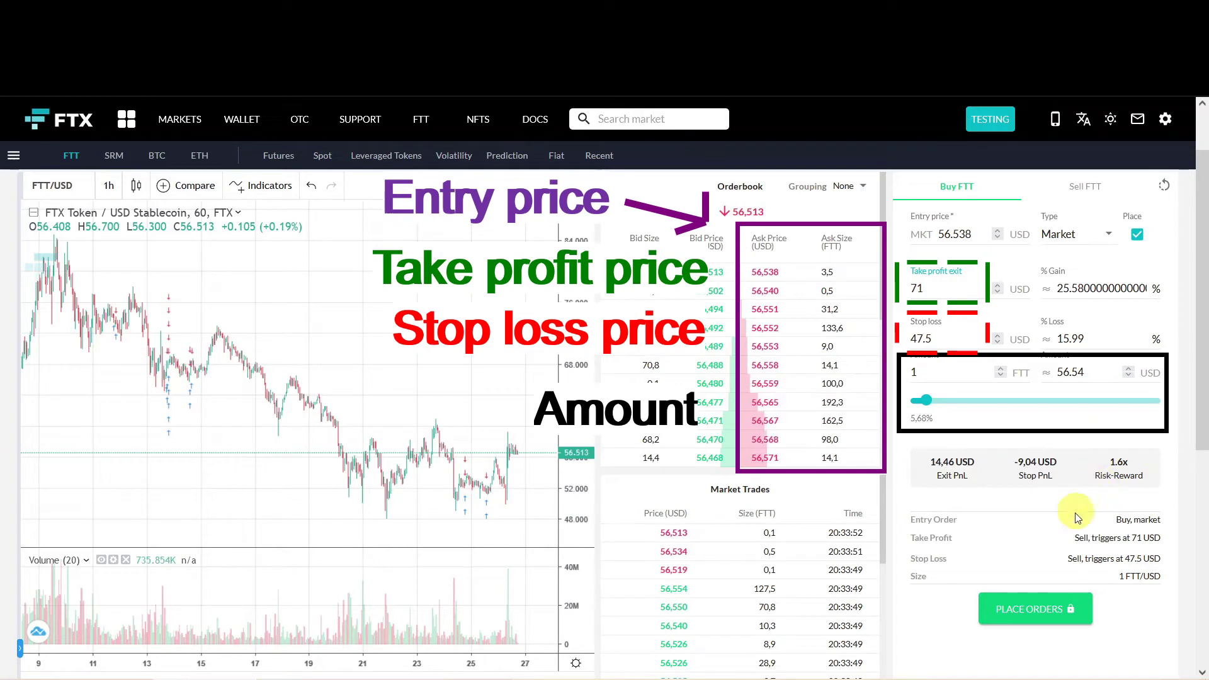
# Submit and confirm the market buy with its 71 take-profit and 47.5 stop-loss
pyautogui.click(1034, 612)
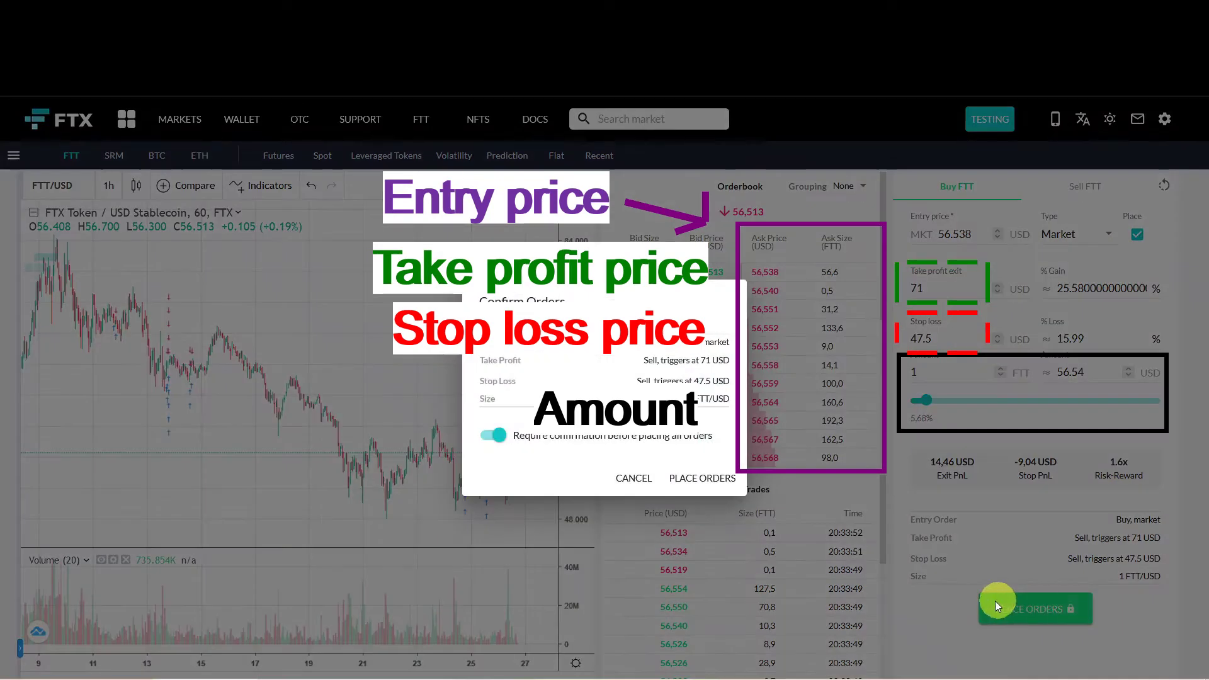
pyautogui.click(708, 480)
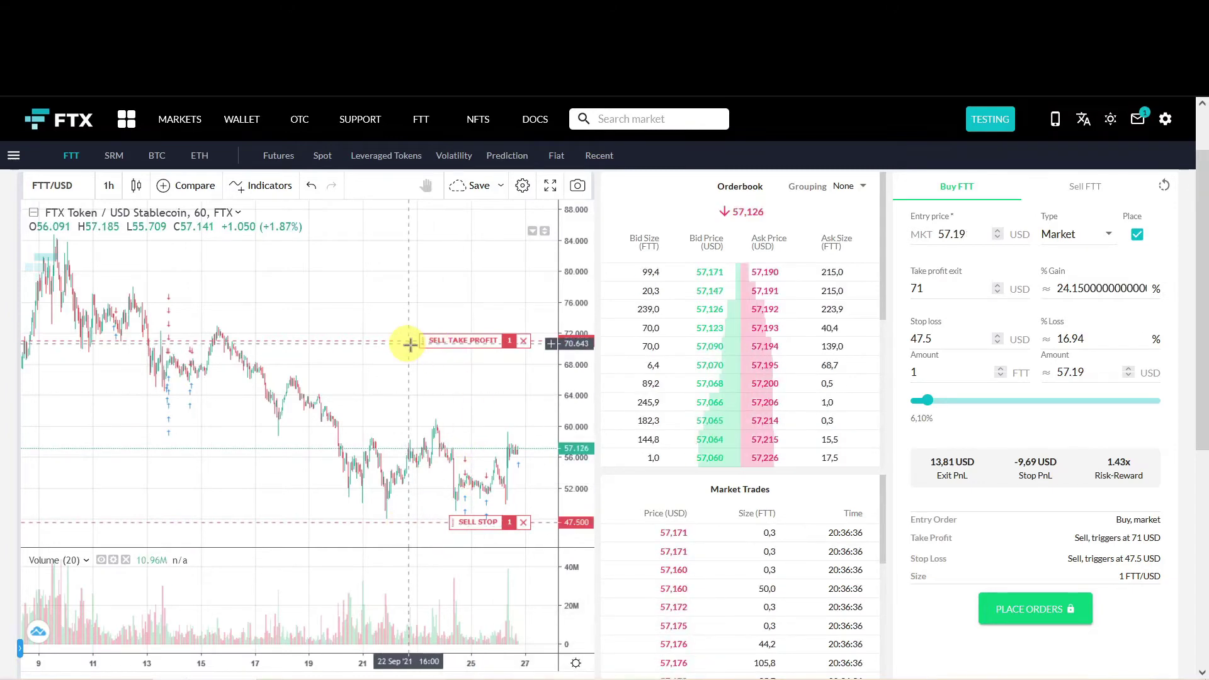
# Scroll down and highlight the 1 FTT now held in Balances
pyautogui.scroll(-3, 520, 426)
pyautogui.scroll(-5, 641, 451)
pyautogui.scroll(-3, 632, 455)
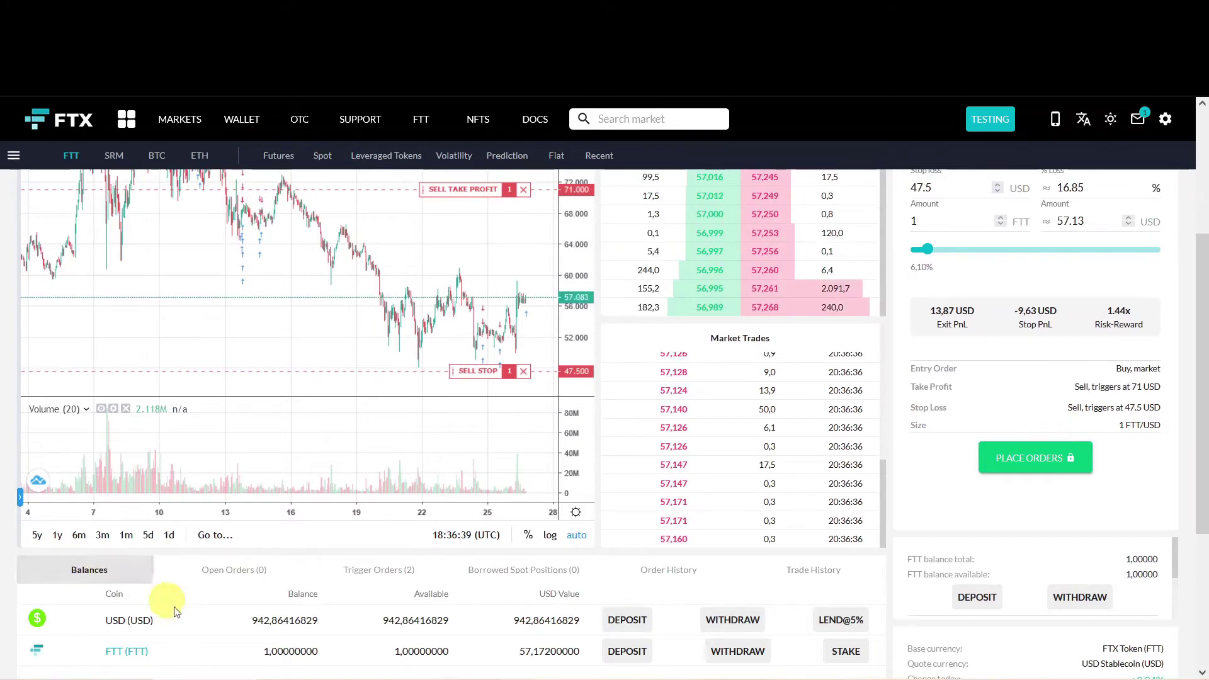
pyautogui.moveTo(263, 651); pyautogui.dragTo(346, 651)
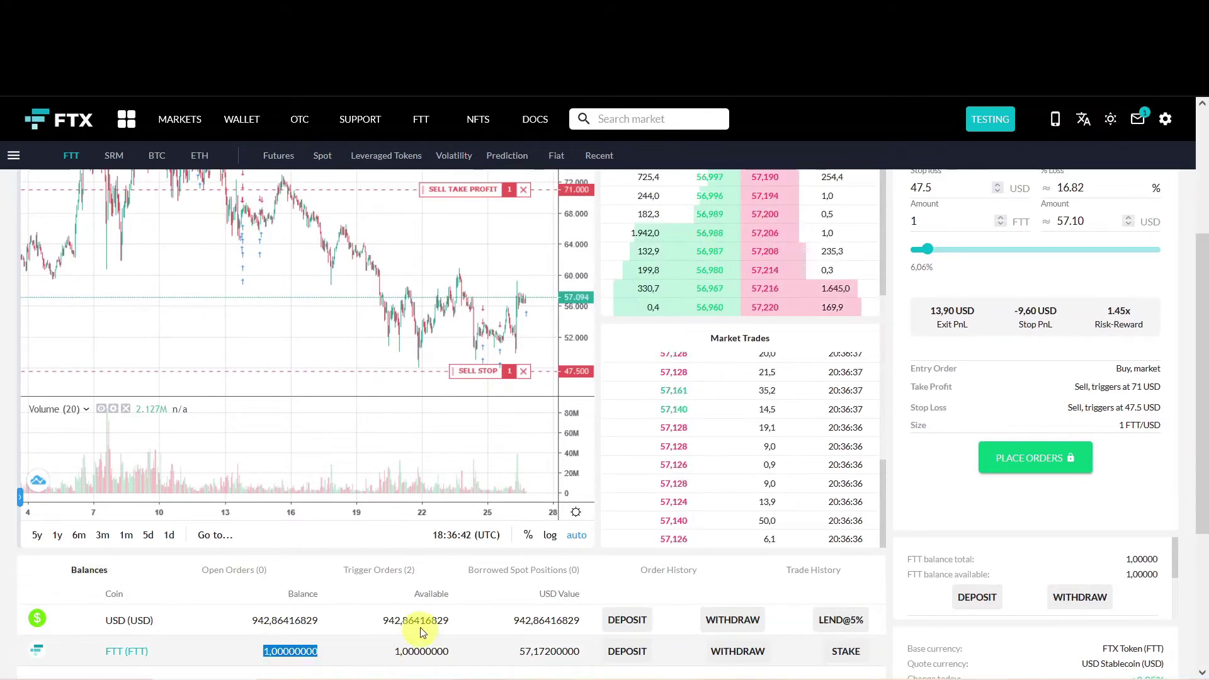
# Show Trigger Orders and point out the Stop Market and Take Profit rows
pyautogui.click(390, 570)
pyautogui.scroll(-3, 679, 606)
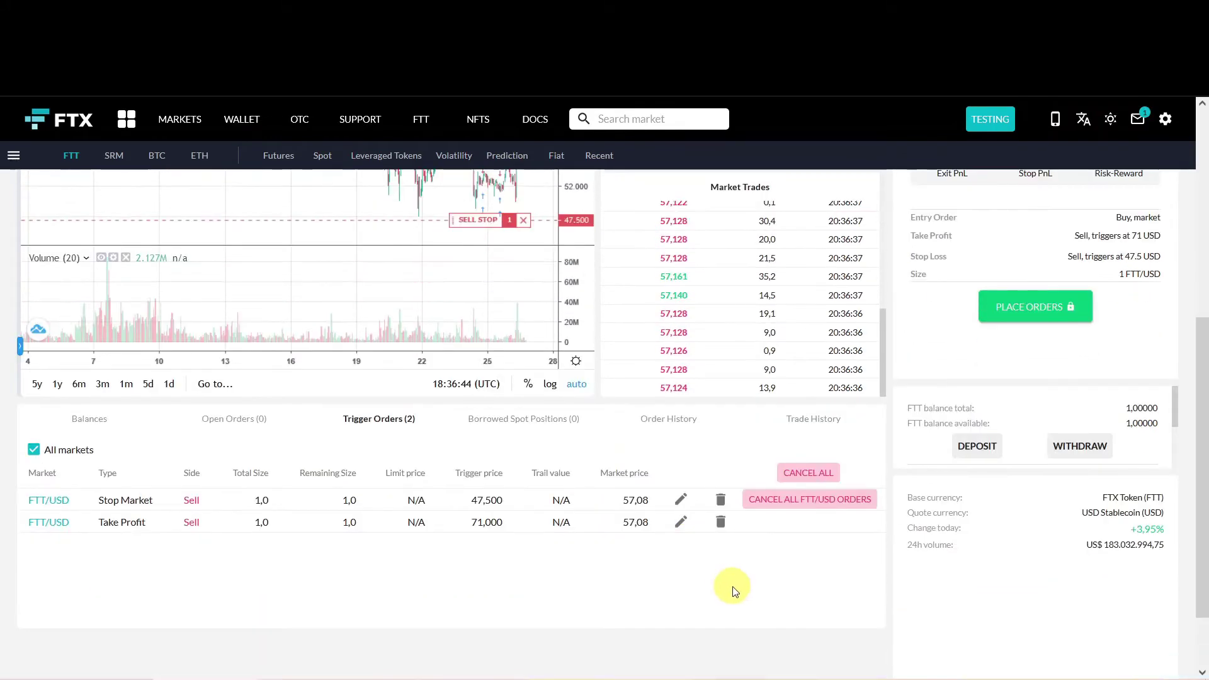
pyautogui.moveTo(99, 501)
pyautogui.mouseDown()
pyautogui.moveTo(154, 501)
pyautogui.moveTo(152, 523)
pyautogui.mouseUp()
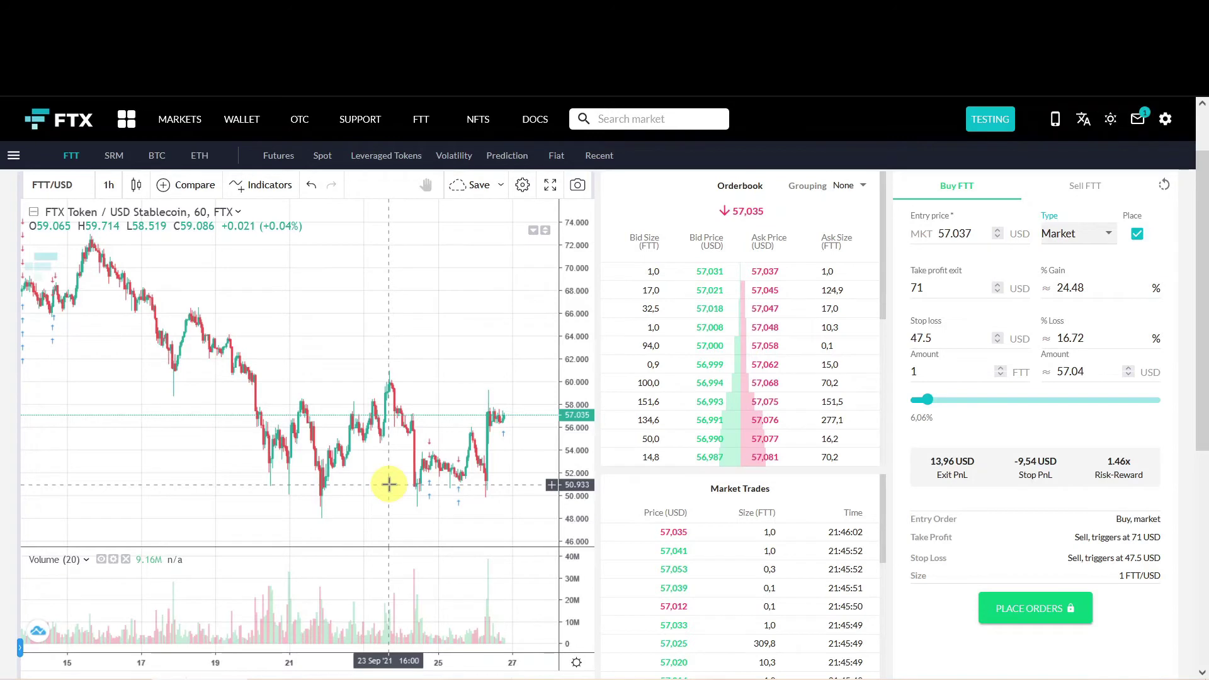
# Change the entry to a Limit order with entry price 54
pyautogui.click(1067, 234)
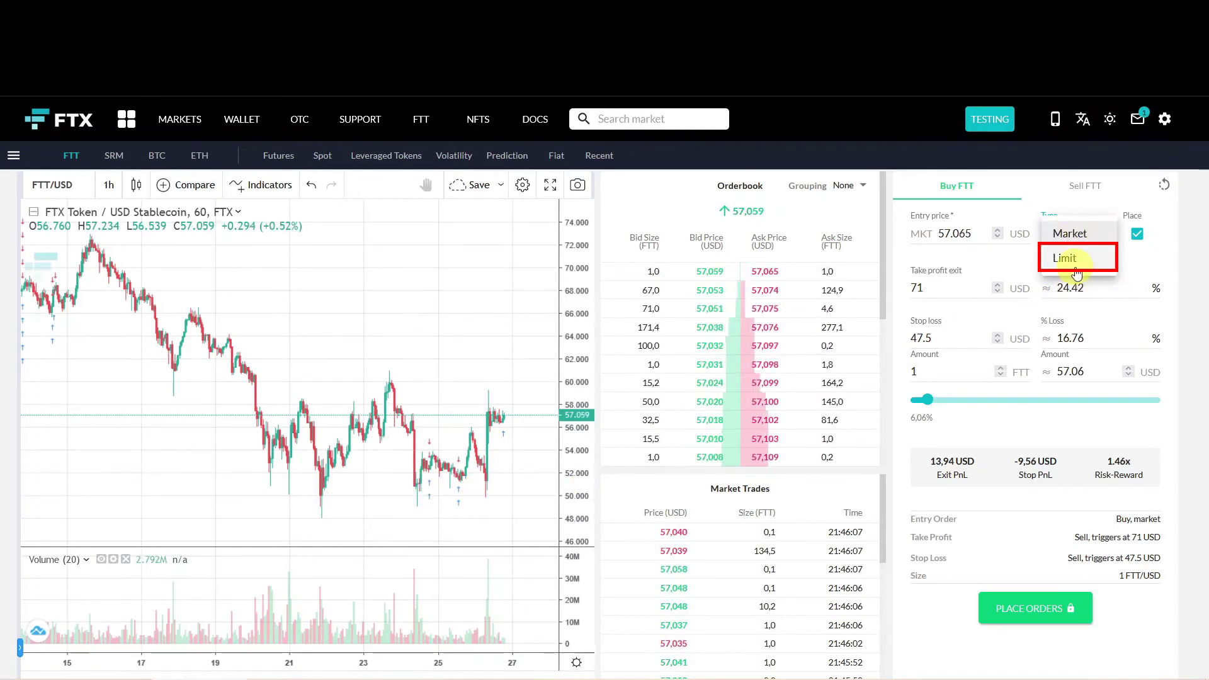
pyautogui.click(1075, 263)
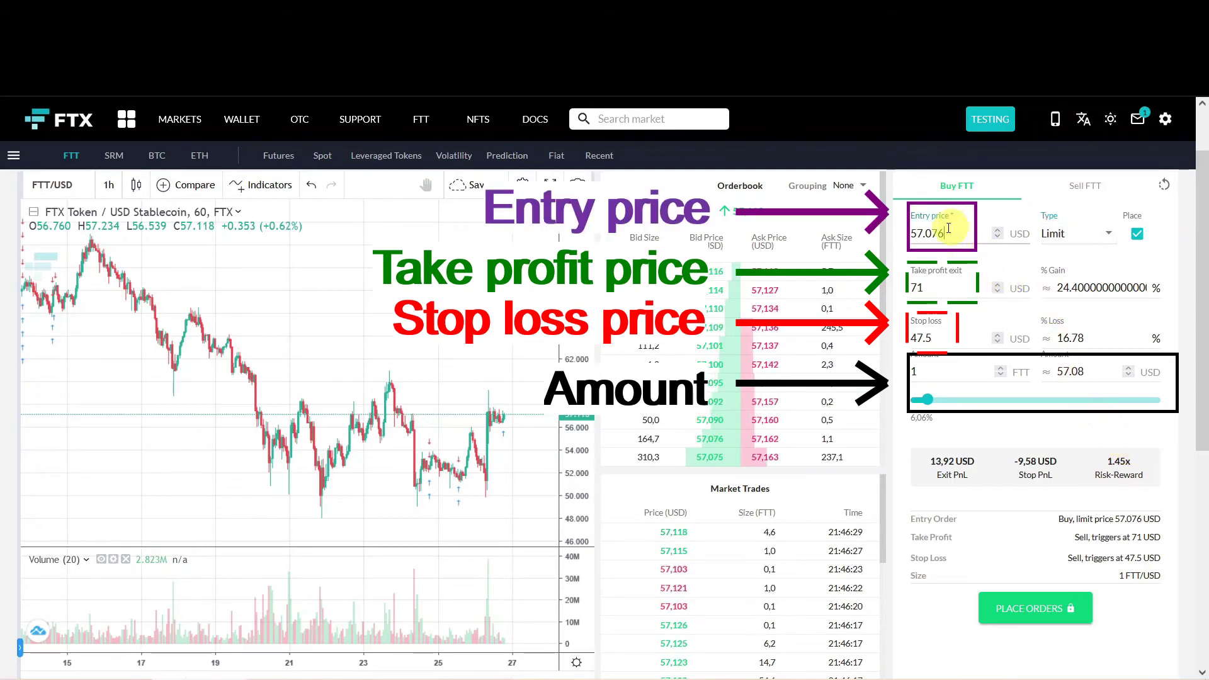
pyautogui.moveTo(962, 237); pyautogui.dragTo(881, 232)
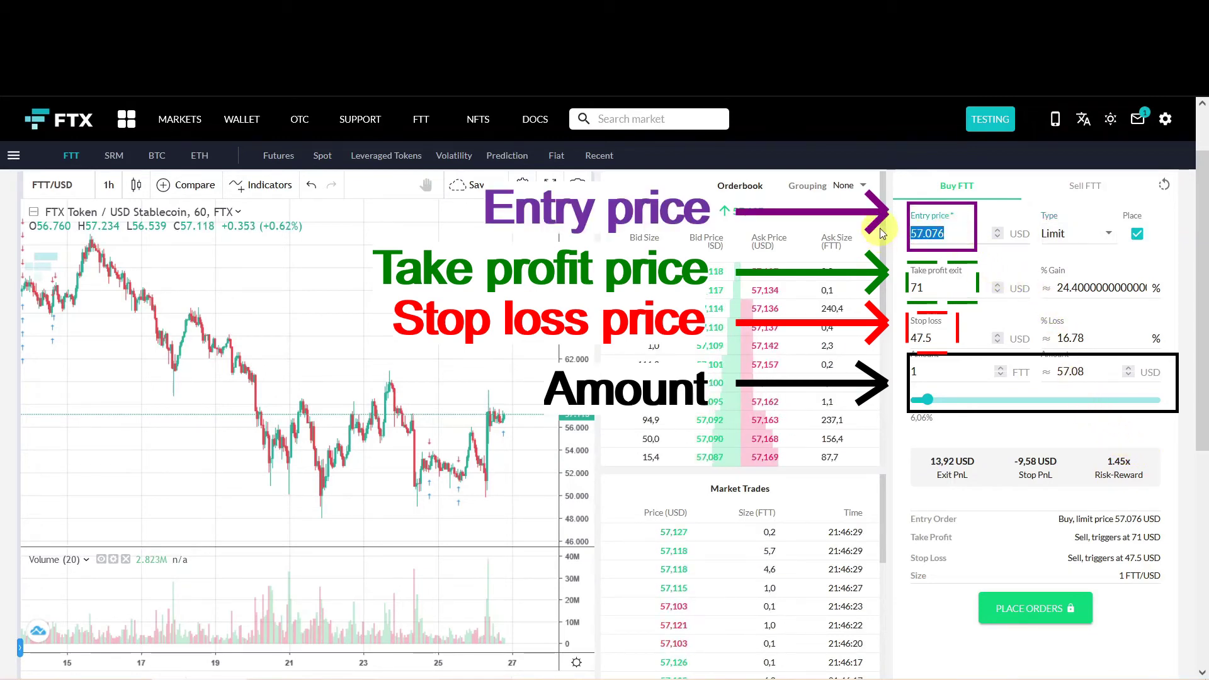
pyautogui.write('54')
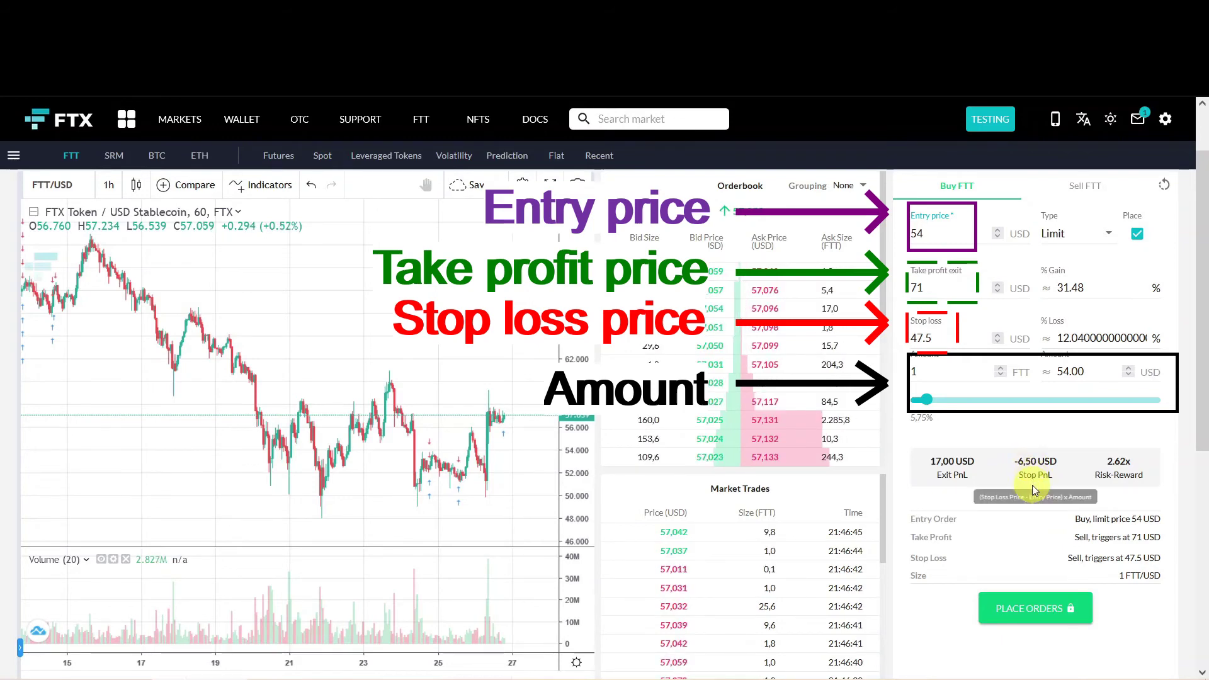
# Submit and confirm the 54 limit buy with its 71 take-profit and 47.5 stop-loss
pyautogui.click(1031, 610)
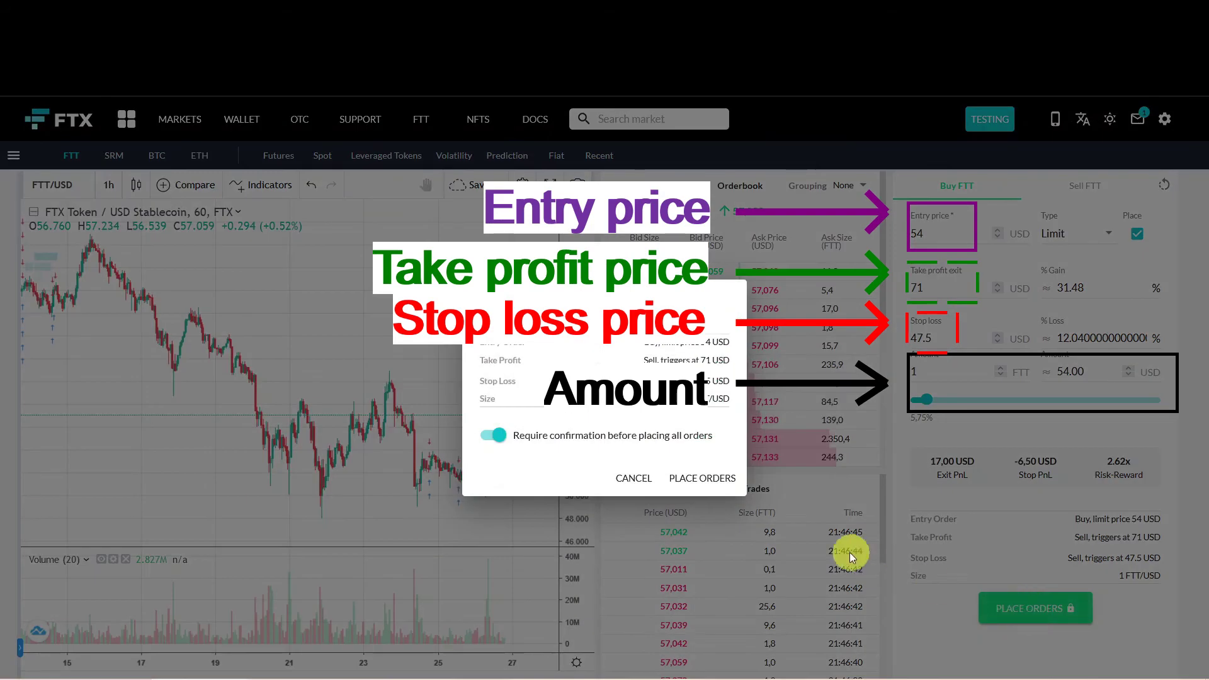
pyautogui.click(701, 480)
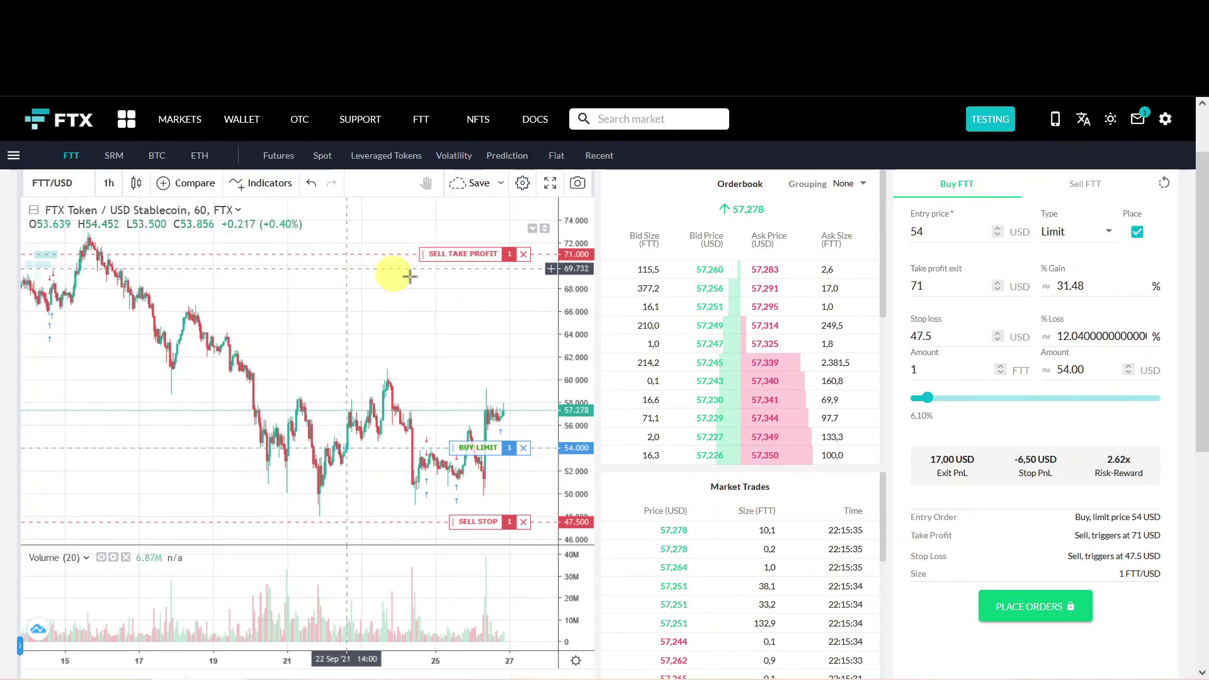
# Review the 54 limit buy under Open Orders, then its two trigger exits
pyautogui.scroll(-3, 587, 338)
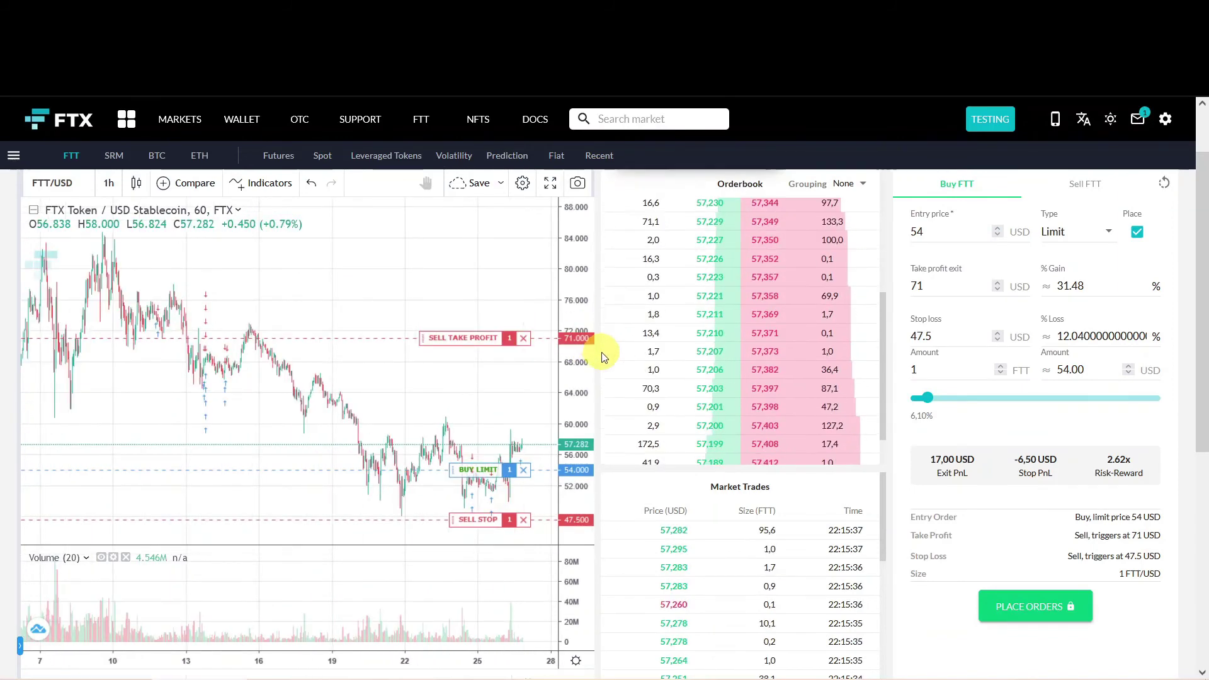
pyautogui.scroll(-5, 658, 560)
pyautogui.scroll(-5, 658, 560)
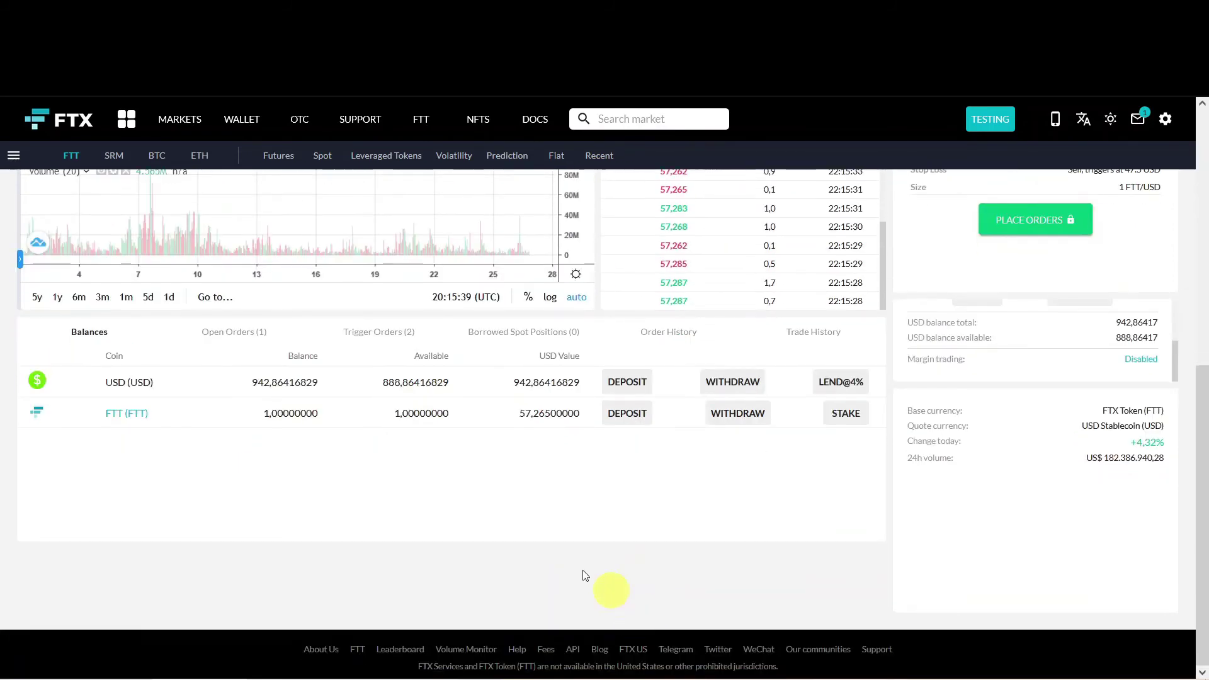
pyautogui.click(225, 332)
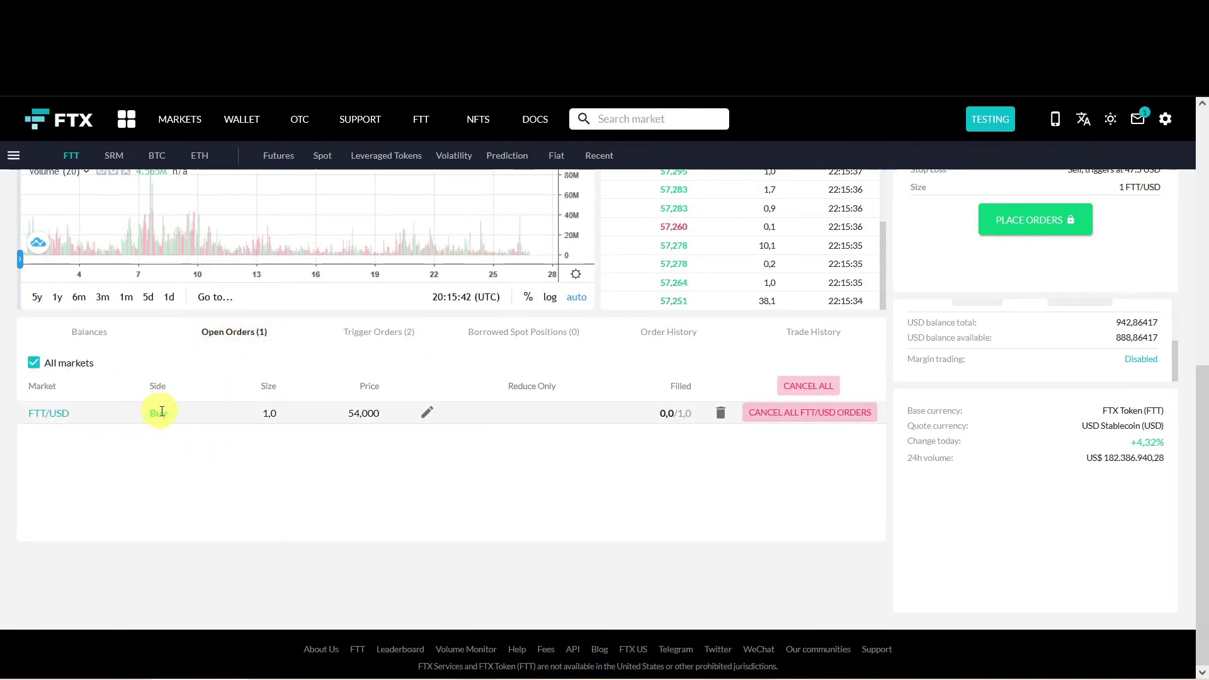
pyautogui.click(369, 333)
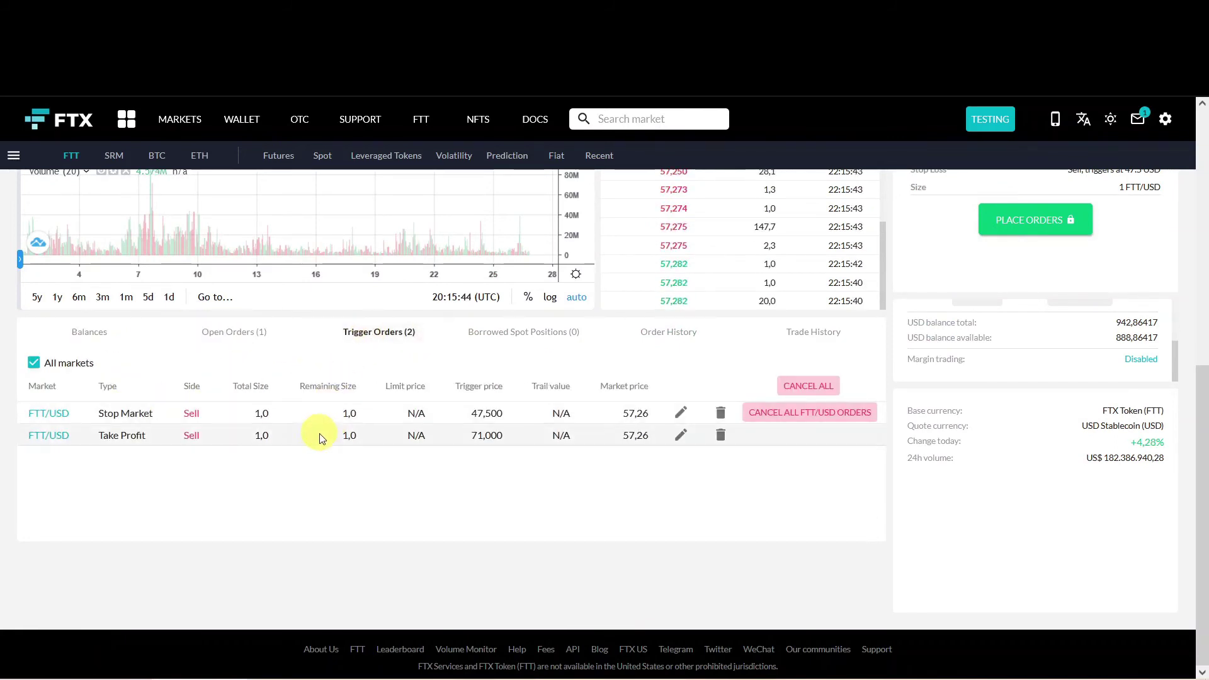